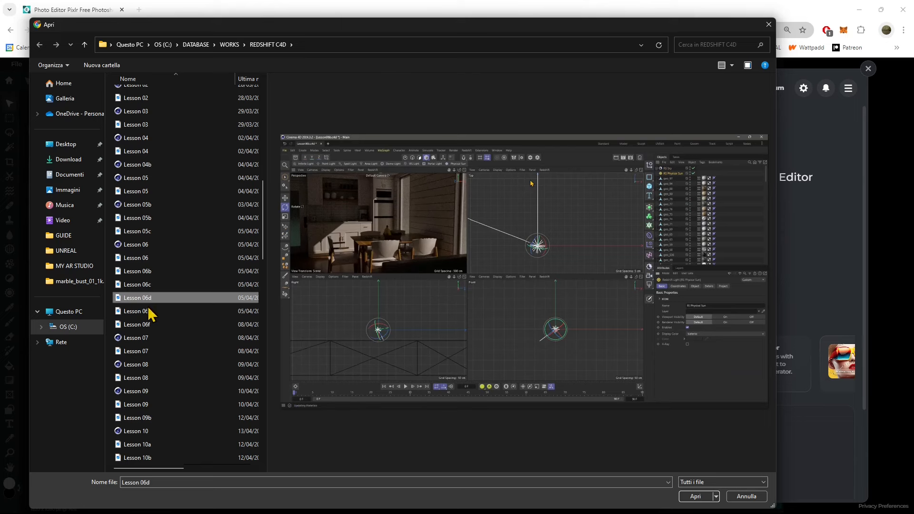
# Preview the Lesson 06 render screenshots (06 to 06f) and Lesson 07 in the REDSHIFT C4D folder.
pyautogui.click(128, 310)
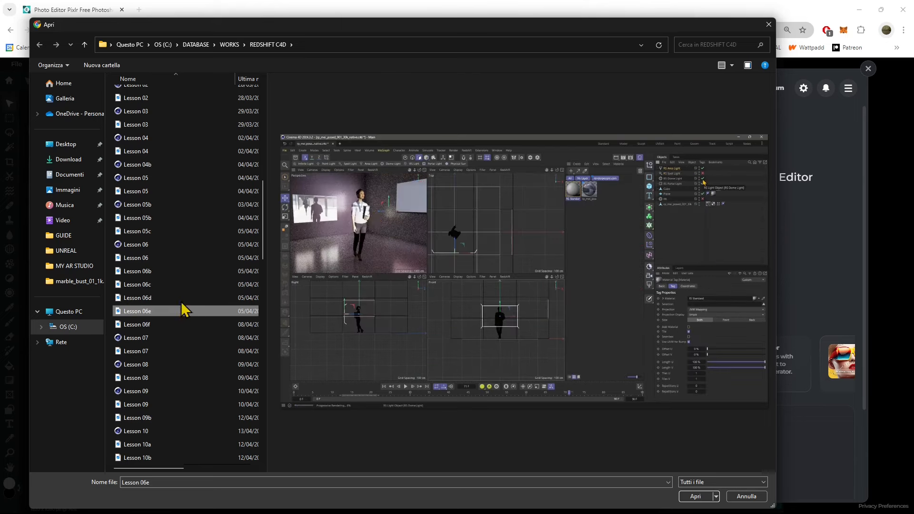
pyautogui.click(138, 324)
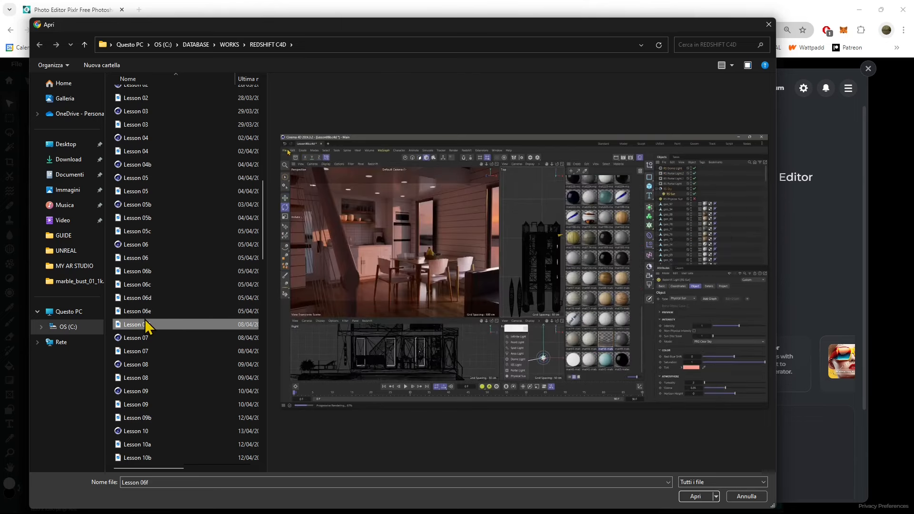
pyautogui.click(130, 351)
pyautogui.click(128, 297)
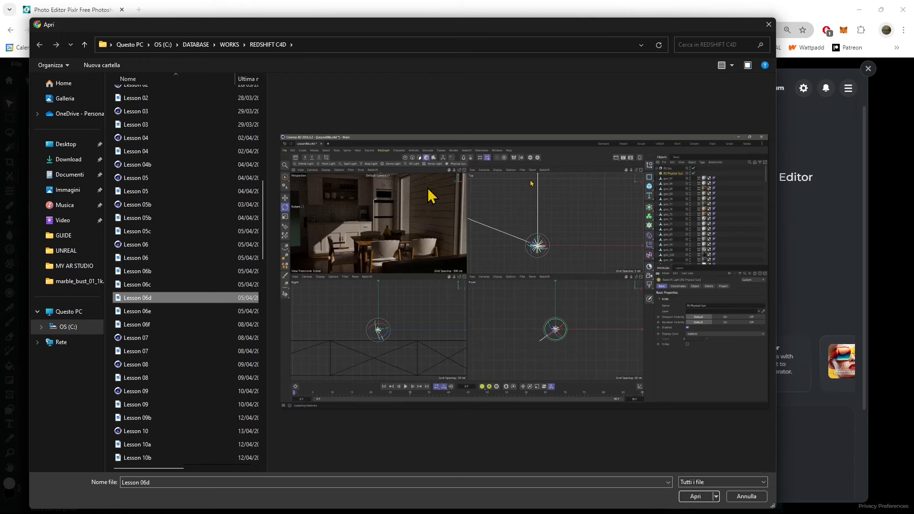
pyautogui.click(133, 285)
pyautogui.click(130, 257)
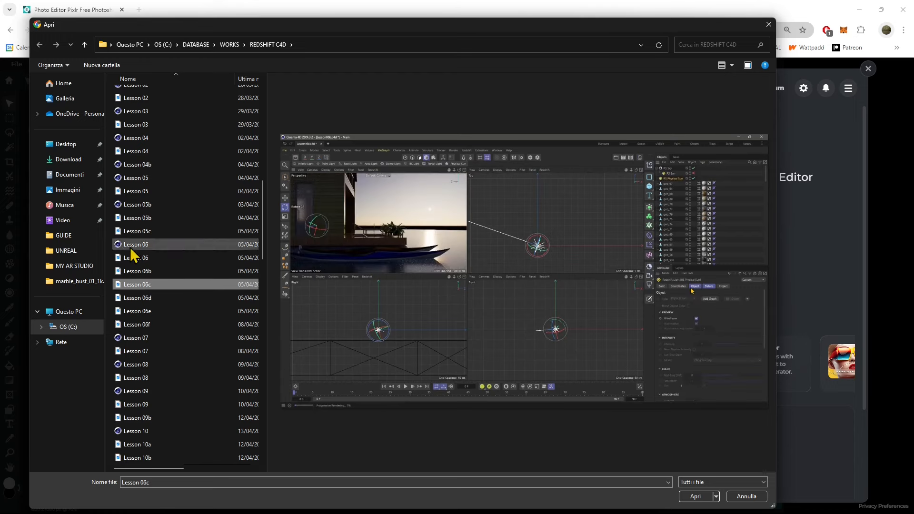
pyautogui.click(130, 271)
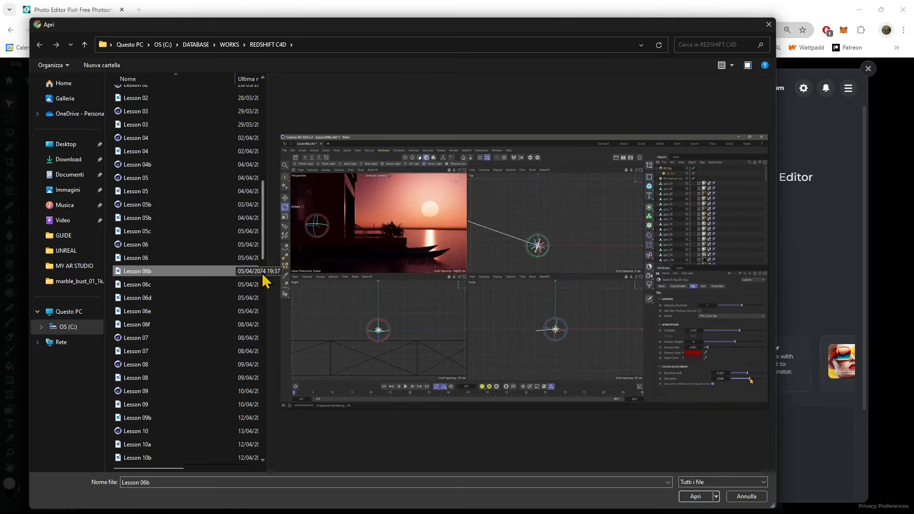
# Enlarge the file preview area and examine the Lesson 06, Lesson 05b and Lesson 05c screenshots.
pyautogui.moveTo(266, 270); pyautogui.dragTo(198, 278)
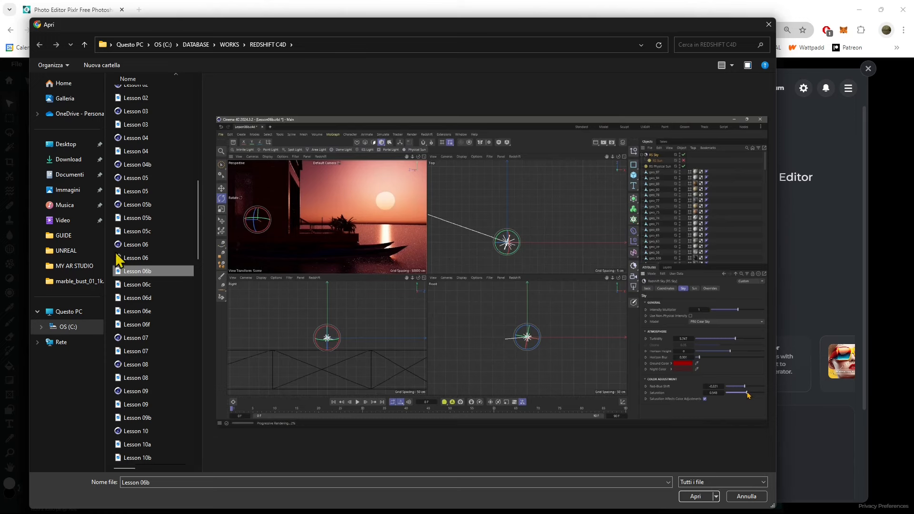
pyautogui.click(136, 258)
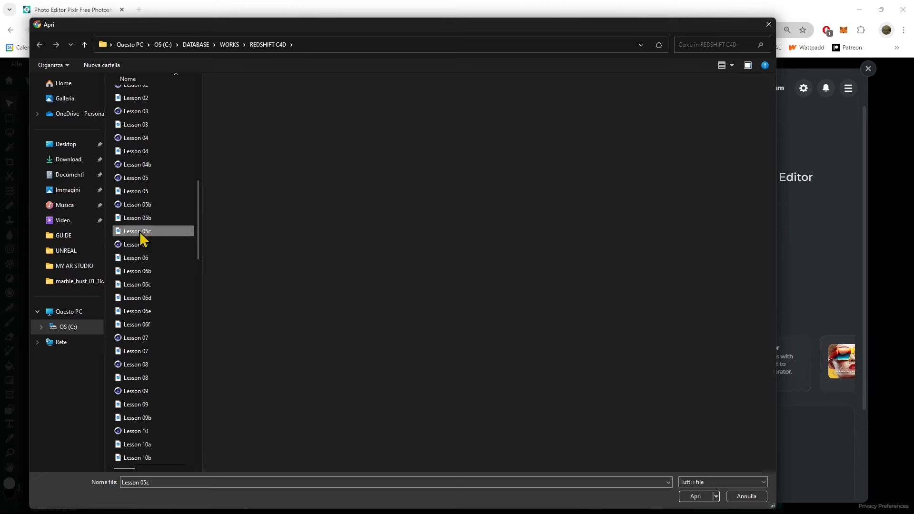
pyautogui.click(142, 217)
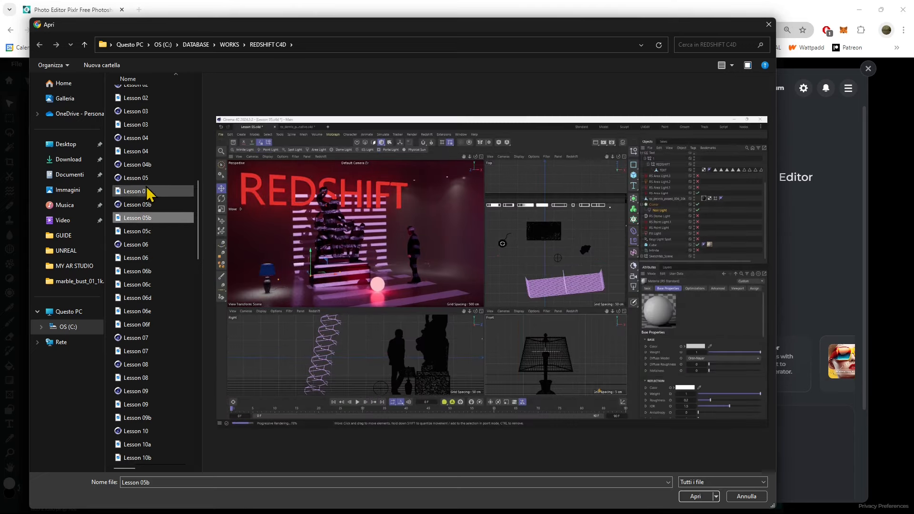
pyautogui.click(145, 203)
pyautogui.click(141, 233)
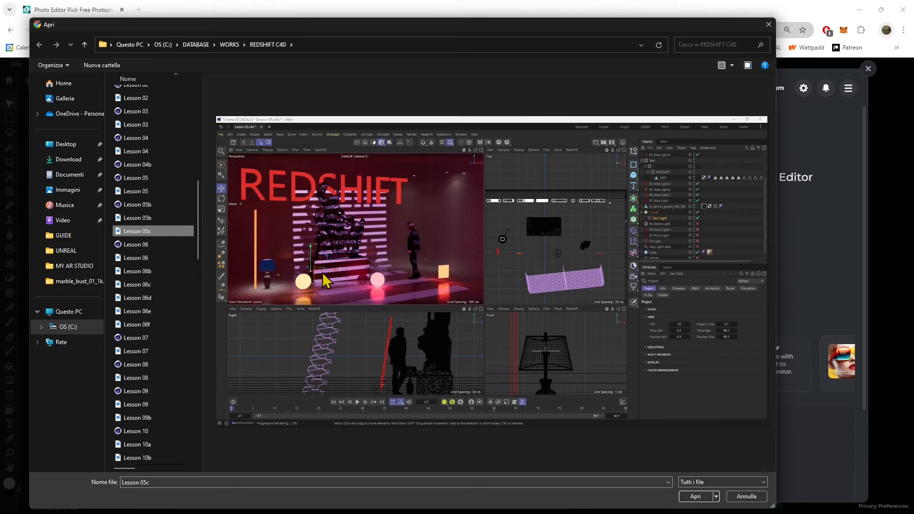
# Preview the Lesson 07, Lesson 09b, Lesson 10a, Lesson 10b and Lesson 11b screenshots.
pyautogui.click(139, 351)
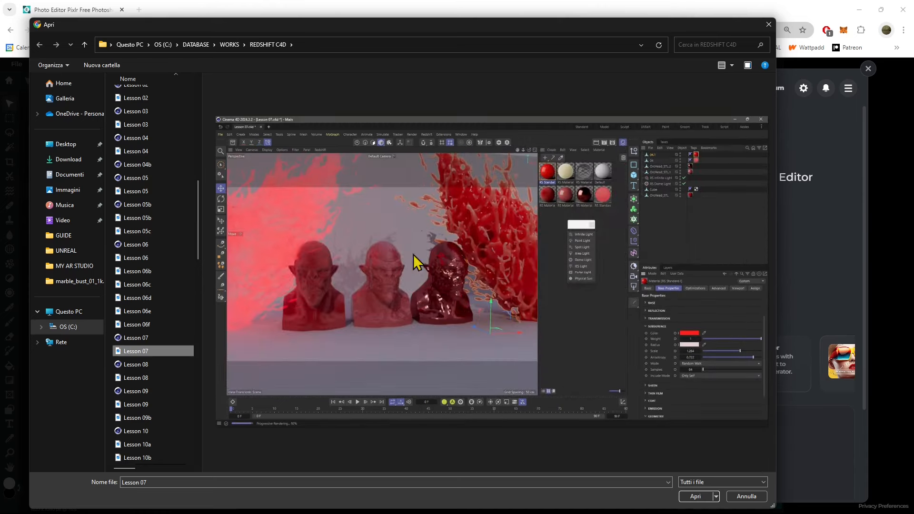
pyautogui.scroll(-2, 152, 342)
pyautogui.click(120, 339)
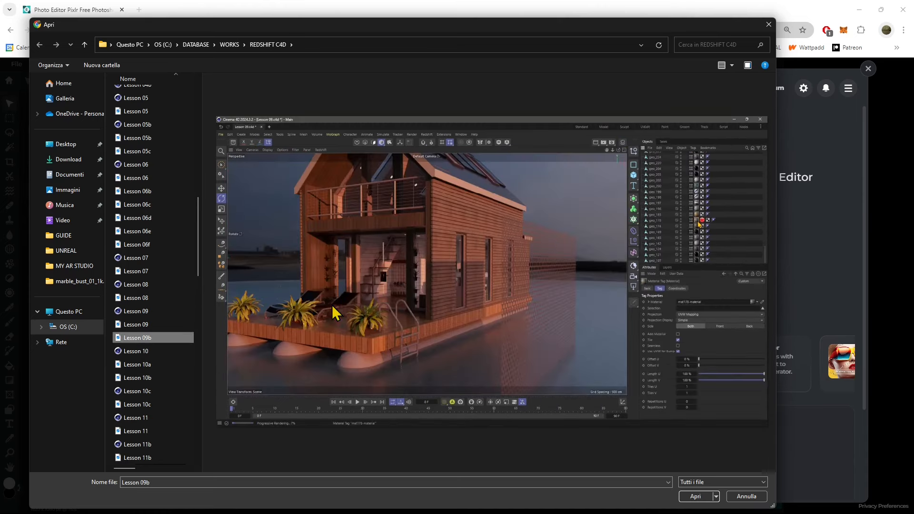
pyautogui.click(120, 366)
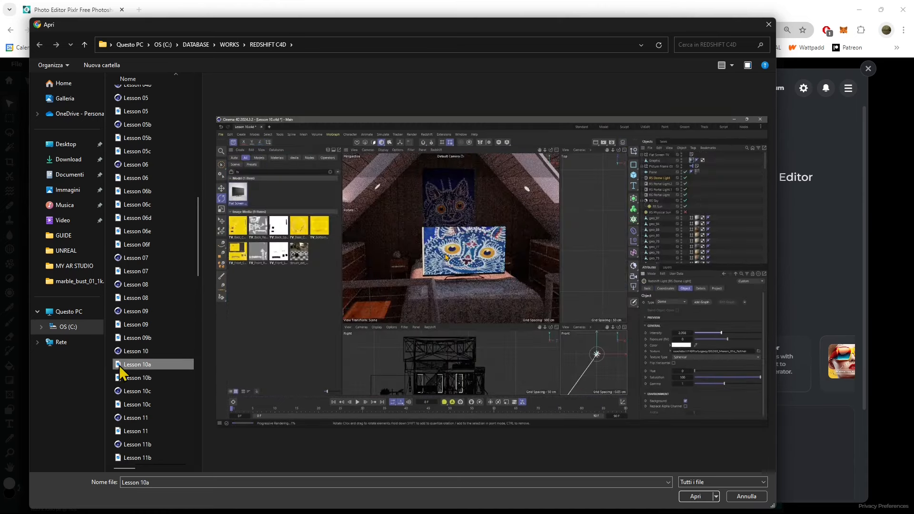
pyautogui.click(147, 379)
pyautogui.scroll(-2, 145, 355)
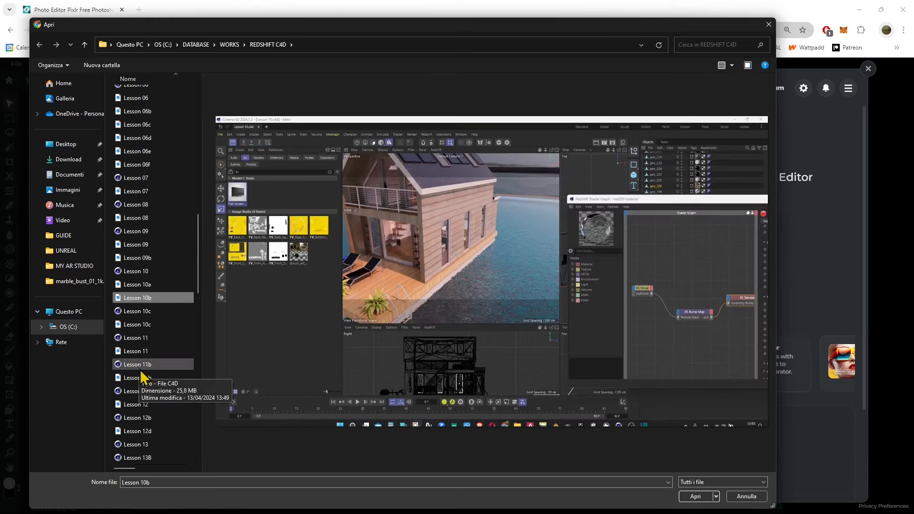
pyautogui.click(143, 378)
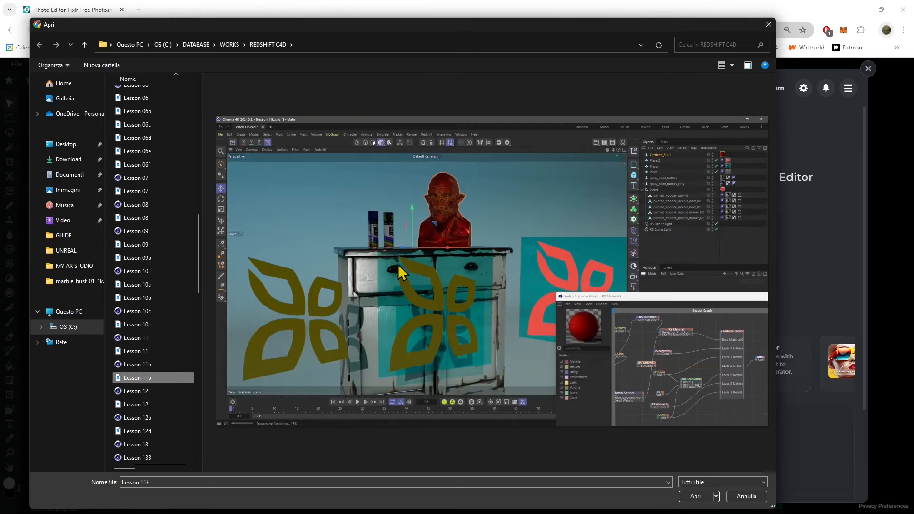
# Compare the noise in the screenshots going back from Lesson 11 through 10a, 09b, 08 and 07 to Lesson 06c.
pyautogui.click(134, 351)
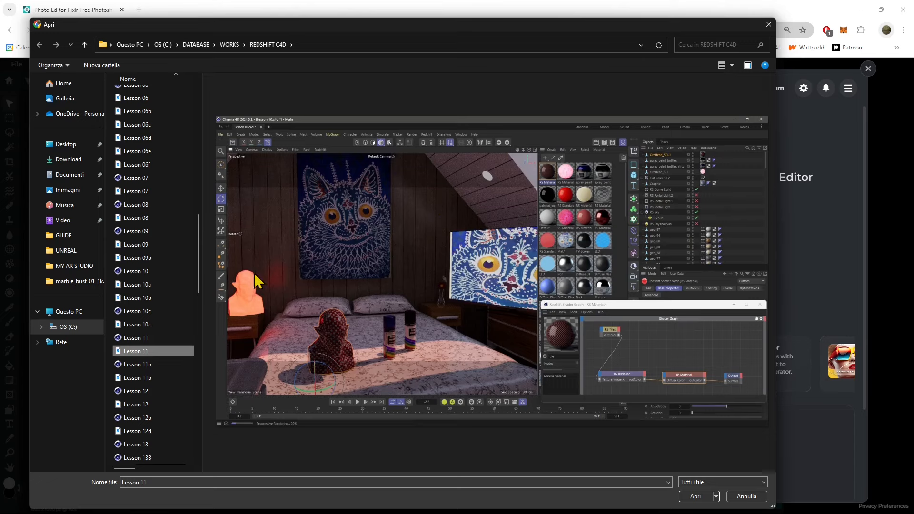
pyautogui.click(128, 287)
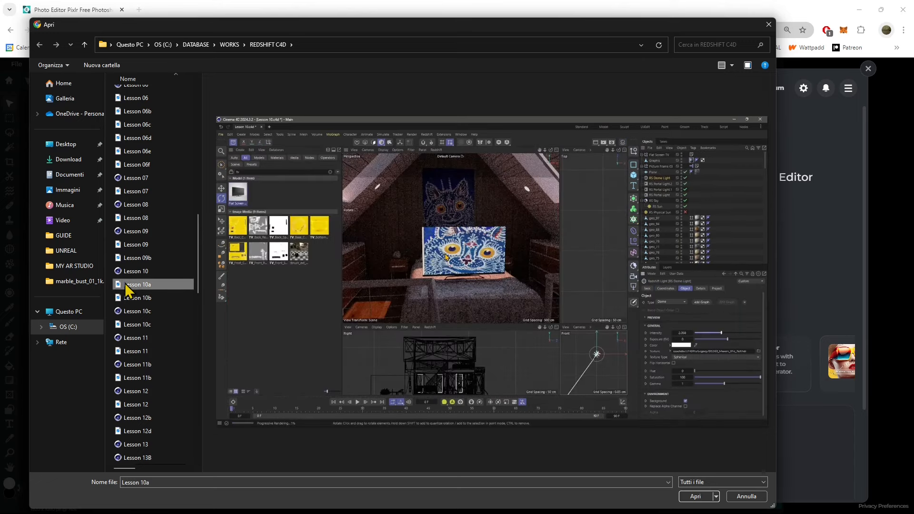
pyautogui.click(152, 258)
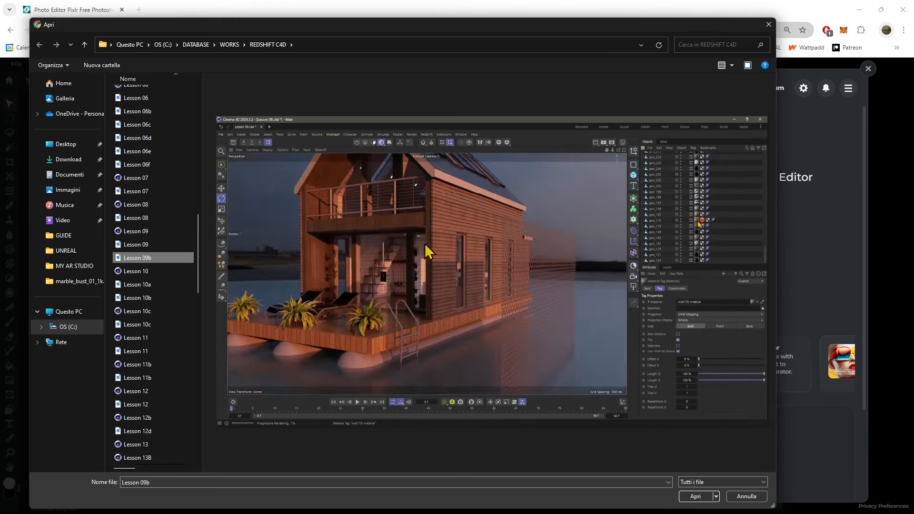
pyautogui.click(147, 218)
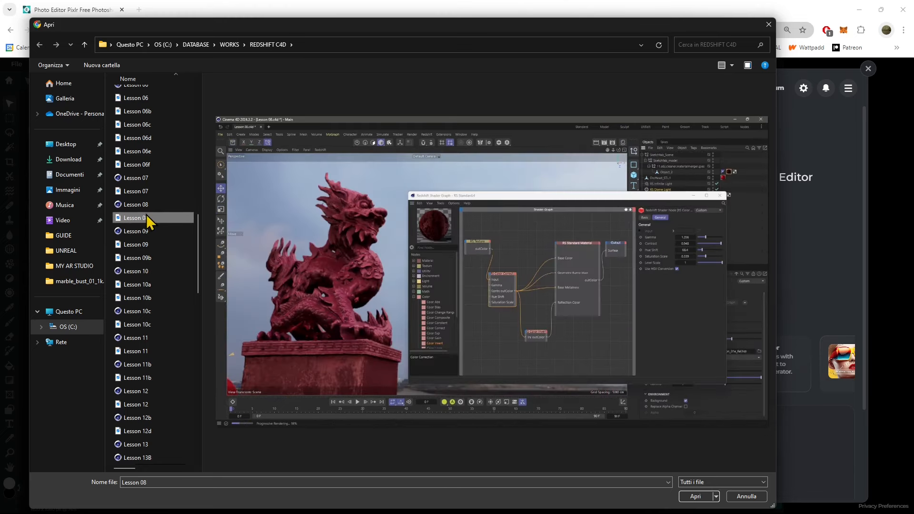
pyautogui.click(157, 190)
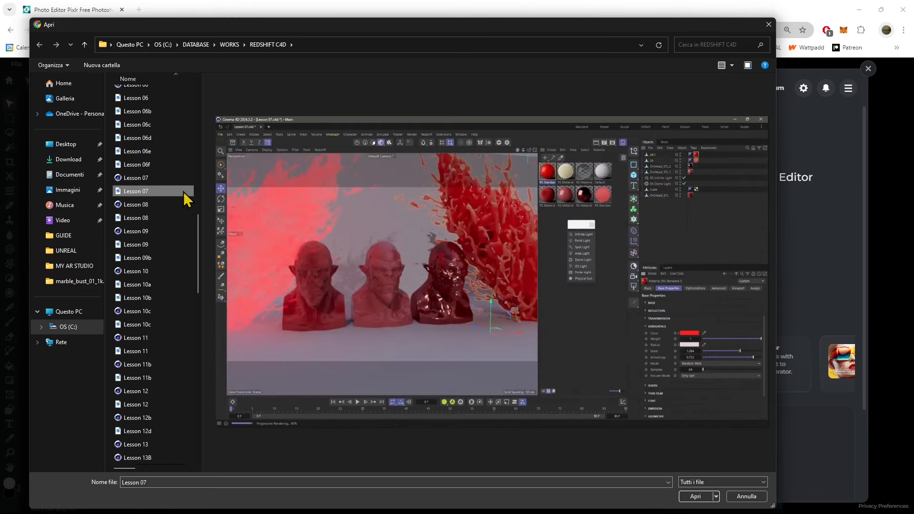
pyautogui.click(139, 167)
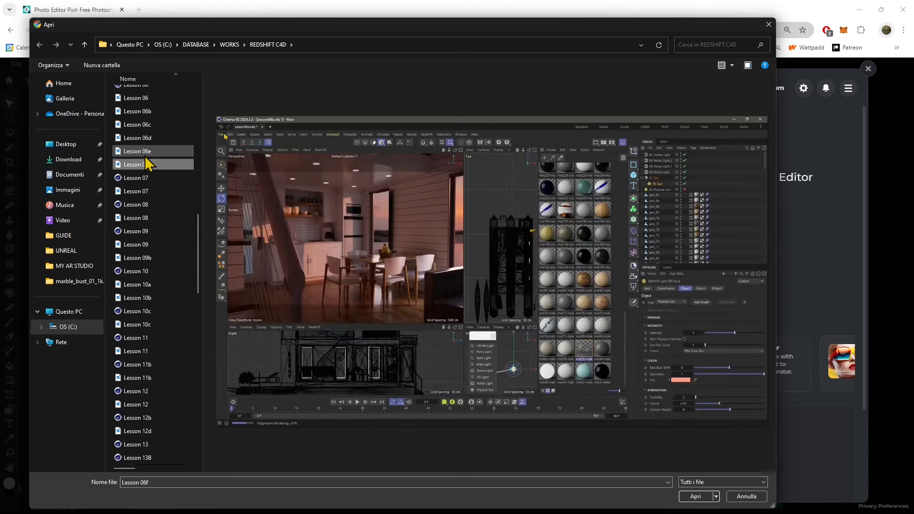
pyautogui.press('Up')
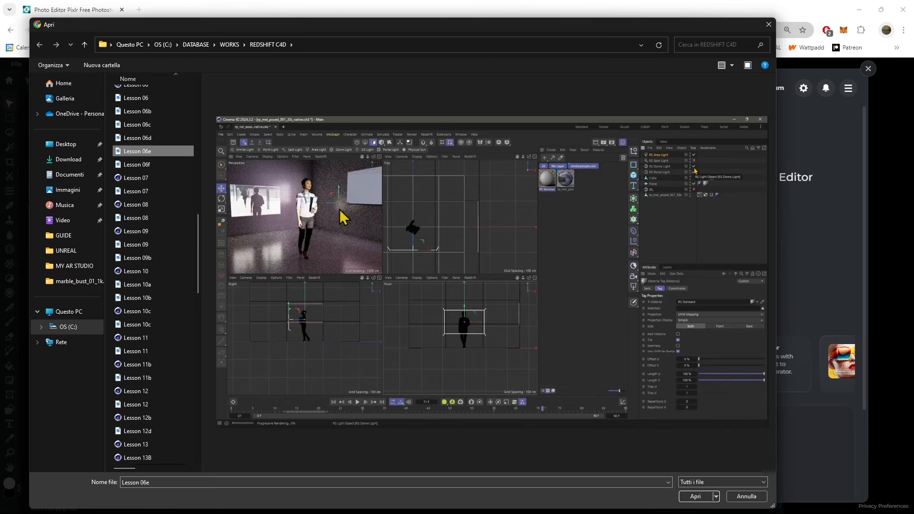
pyautogui.click(128, 137)
pyautogui.click(126, 126)
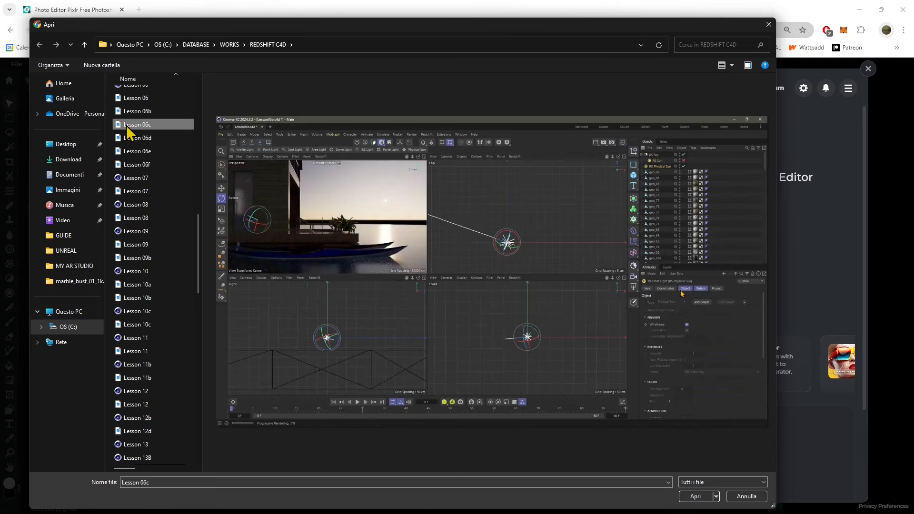
# Dismiss the file chooser and open the Lesson 14 screenshot of the foggy house in the editor.
pyautogui.click(745, 497)
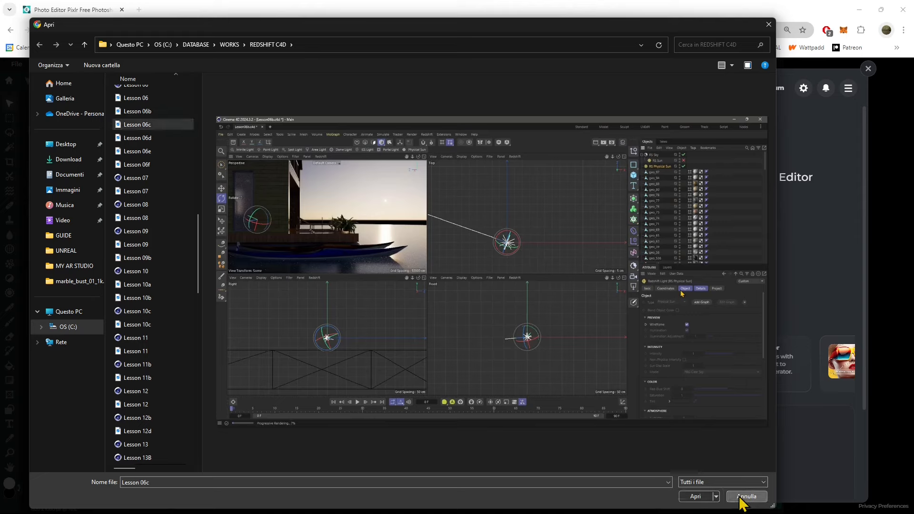
pyautogui.click(189, 298)
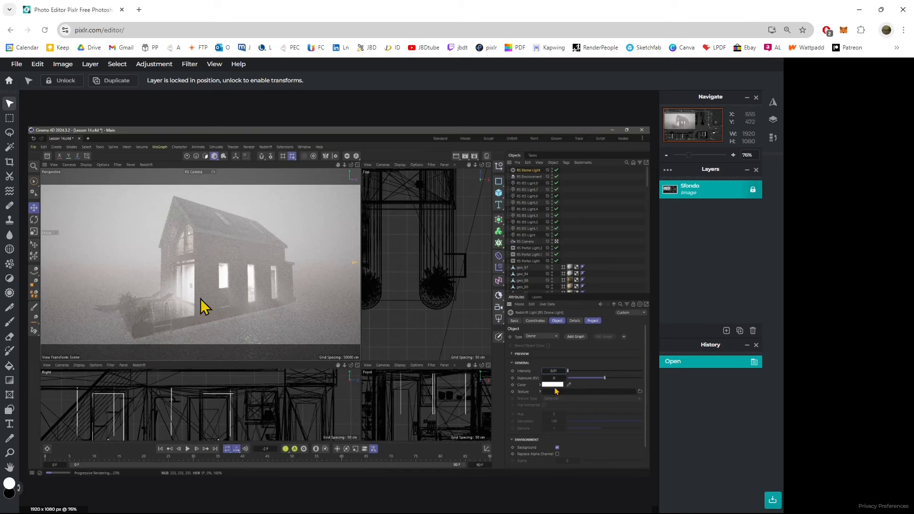
pyautogui.click(193, 65)
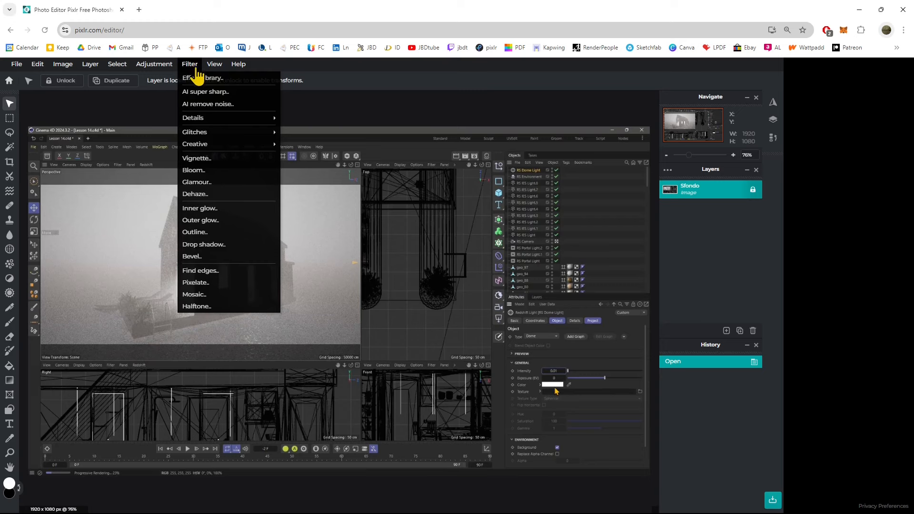
pyautogui.moveTo(189, 122)
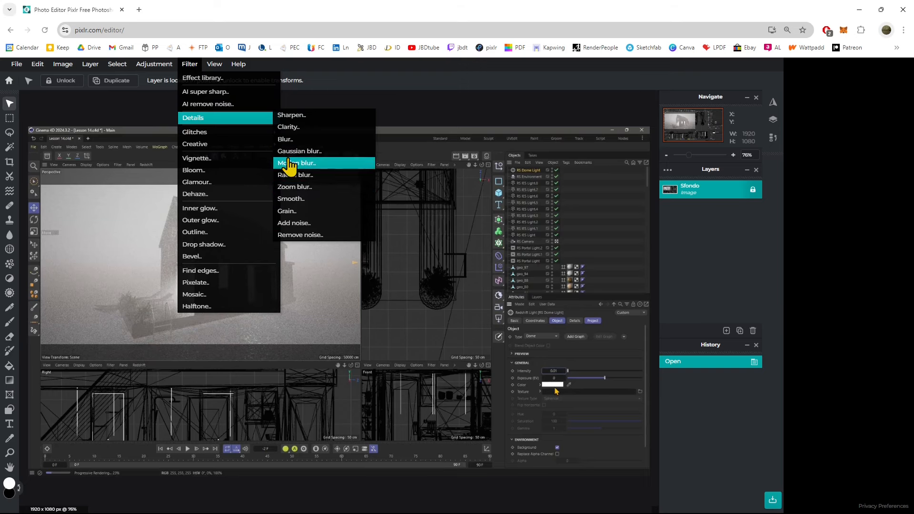
pyautogui.click(281, 127)
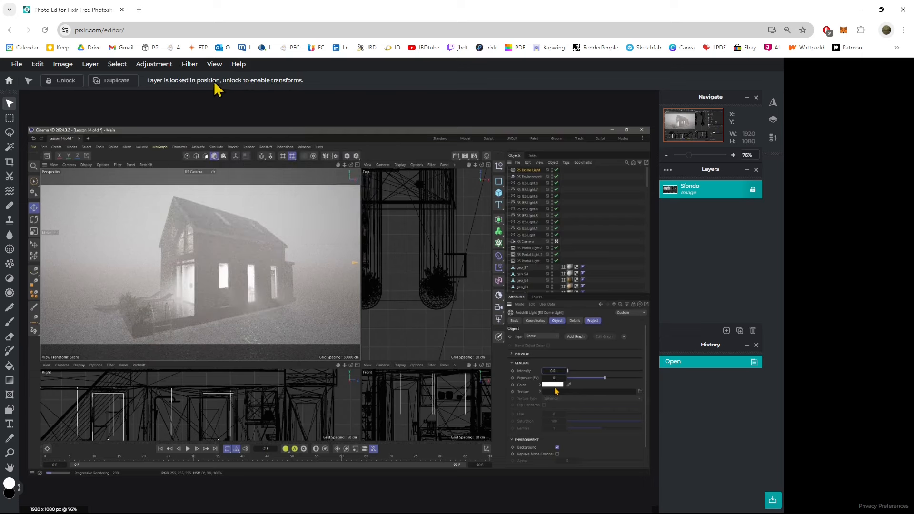
pyautogui.click(189, 65)
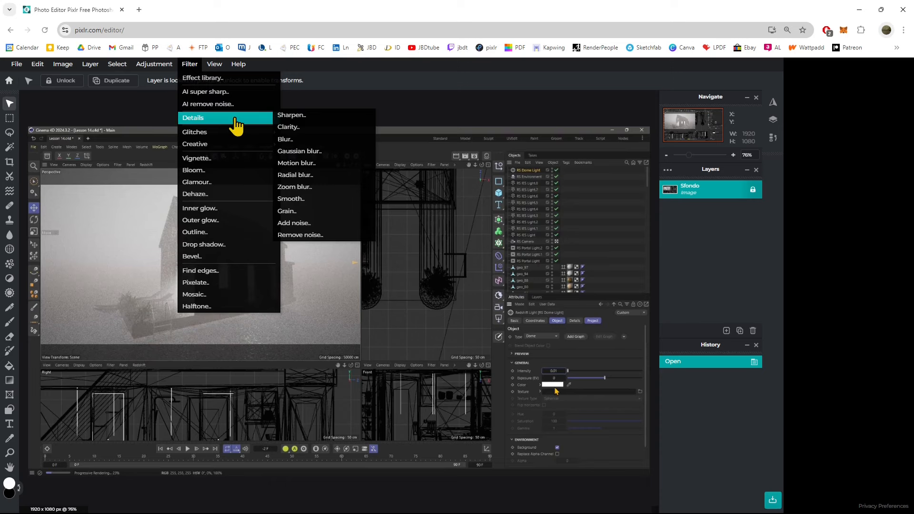
pyautogui.click(281, 124)
# Start the Remove noise filter on the image and set its radius to 17 and threshold to 16.
pyautogui.click(190, 64)
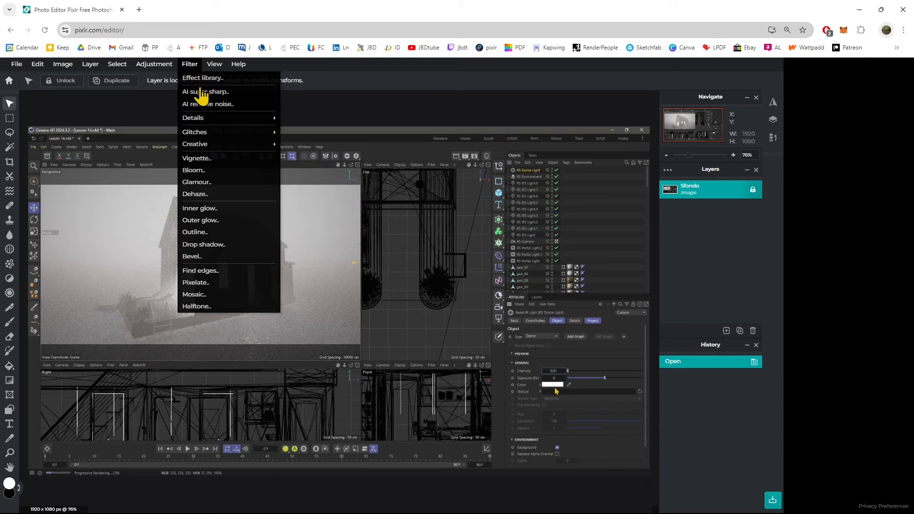
pyautogui.moveTo(190, 120)
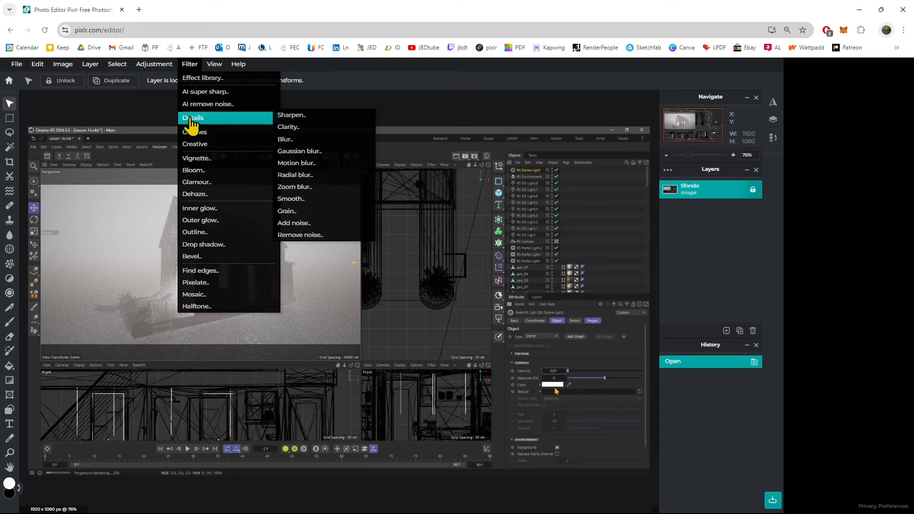
pyautogui.click(296, 236)
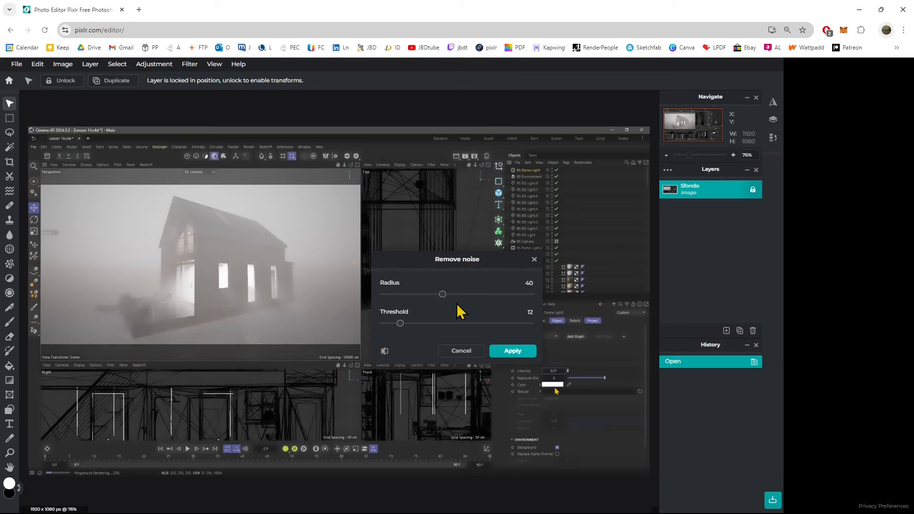
pyautogui.moveTo(442, 295); pyautogui.dragTo(407, 332)
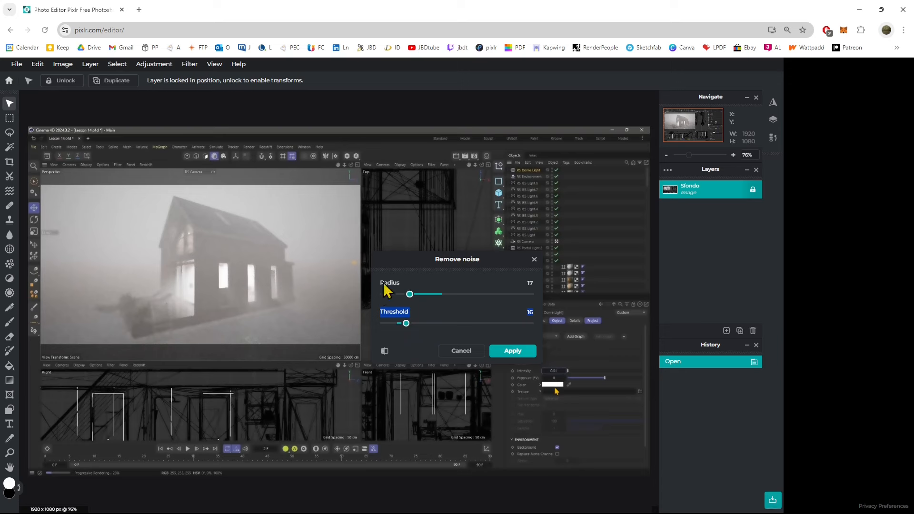
# Try noise removal at radius 16 with a threshold of 71, and reduce the threshold to 14.
pyautogui.moveTo(409, 294); pyautogui.dragTo(423, 295)
pyautogui.moveTo(406, 323); pyautogui.dragTo(488, 324)
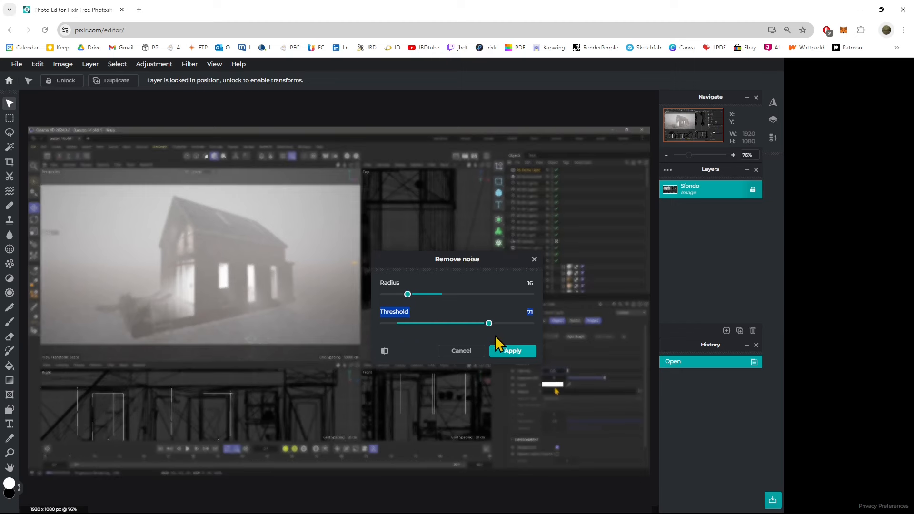
pyautogui.moveTo(489, 324); pyautogui.dragTo(404, 331)
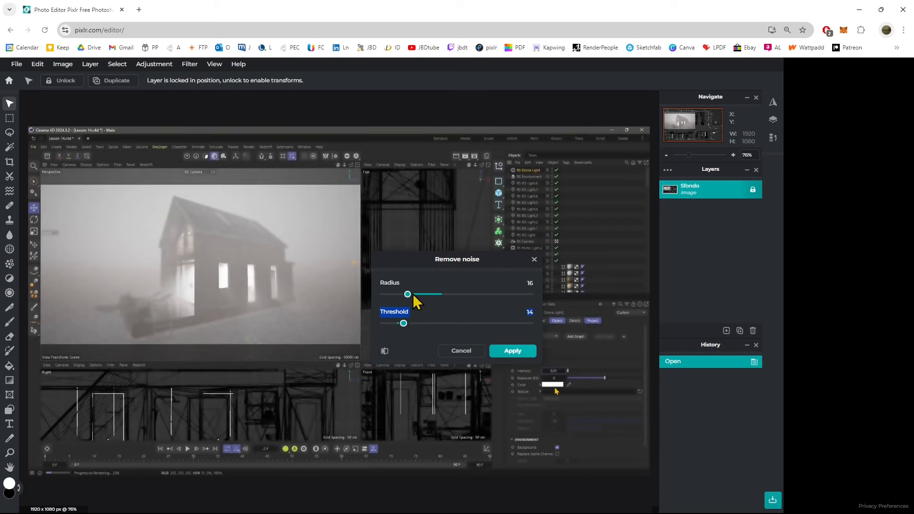
# Try stronger noise removal with the radius at 100 and the threshold at 23, and reduce the radius to 94.
pyautogui.moveTo(404, 295); pyautogui.dragTo(416, 295)
pyautogui.moveTo(417, 294); pyautogui.dragTo(499, 299)
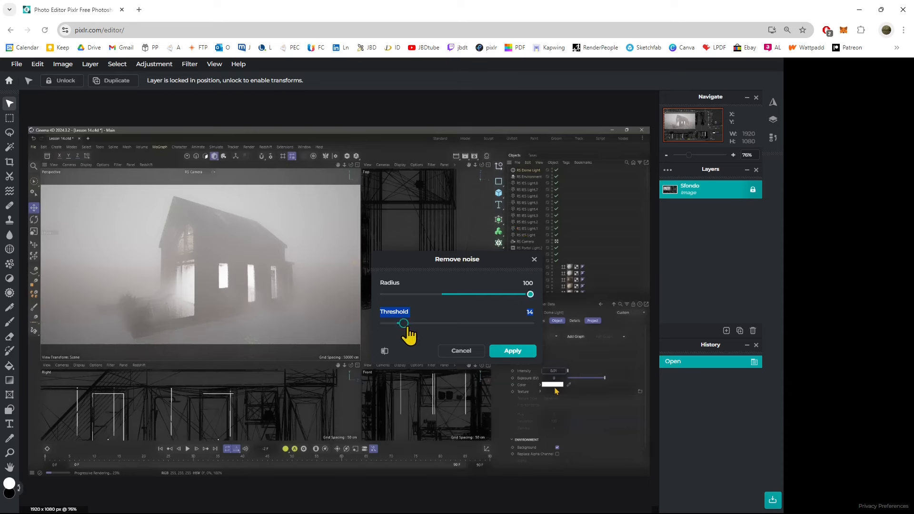
pyautogui.moveTo(403, 323); pyautogui.dragTo(417, 323)
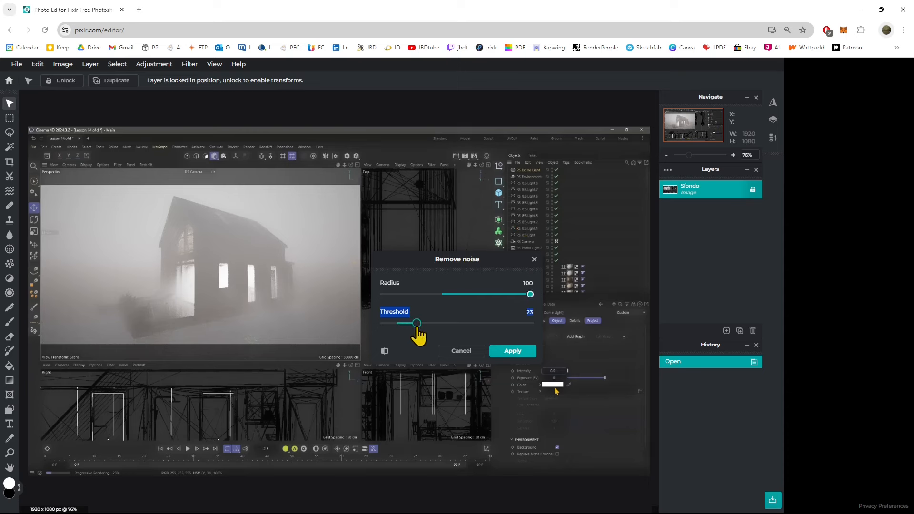
pyautogui.click(521, 294)
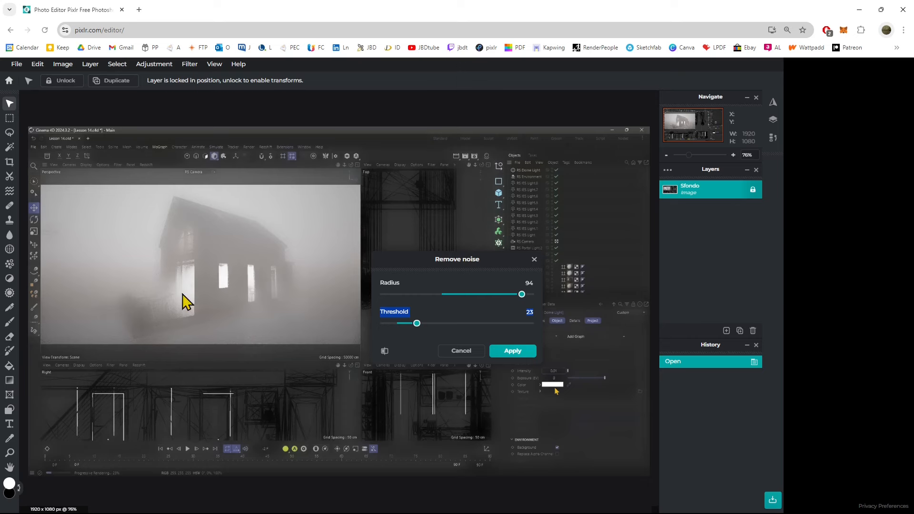
# Adjust the Remove noise settings to a radius of 53 and a threshold of 14.
pyautogui.moveTo(522, 295); pyautogui.dragTo(452, 298)
pyautogui.moveTo(417, 323); pyautogui.dragTo(424, 323)
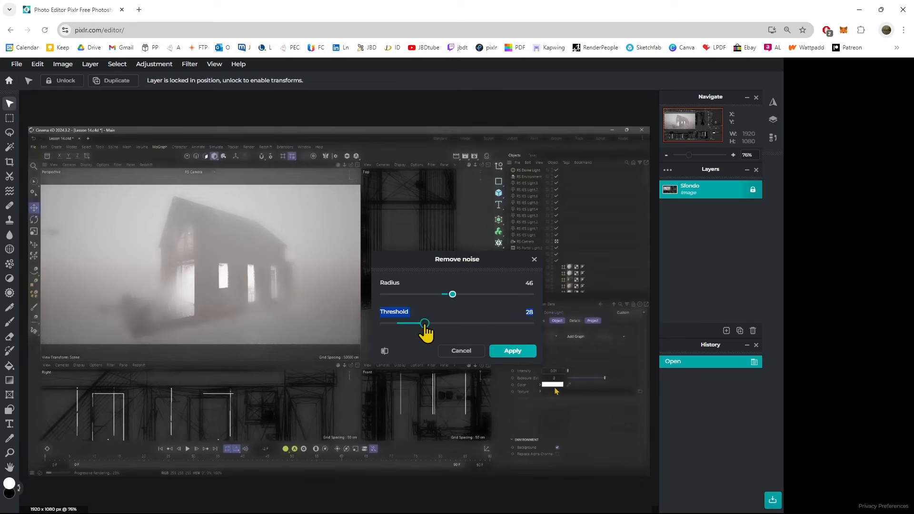
pyautogui.moveTo(452, 295); pyautogui.dragTo(455, 295)
pyautogui.moveTo(424, 324); pyautogui.dragTo(412, 324)
pyautogui.moveTo(409, 326); pyautogui.dragTo(403, 327)
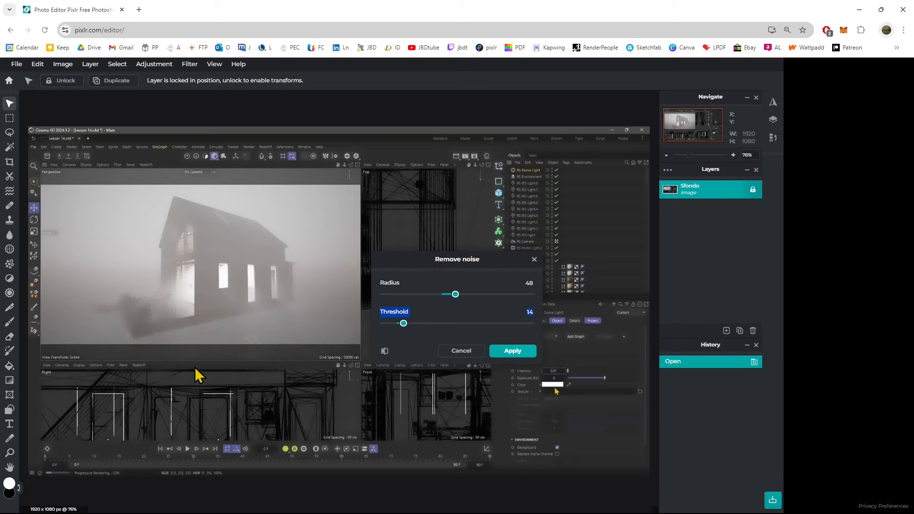
pyautogui.moveTo(454, 295); pyautogui.dragTo(462, 294)
# Compare the denoised preview with the original image and apply the Remove noise filter.
pyautogui.click(386, 355)
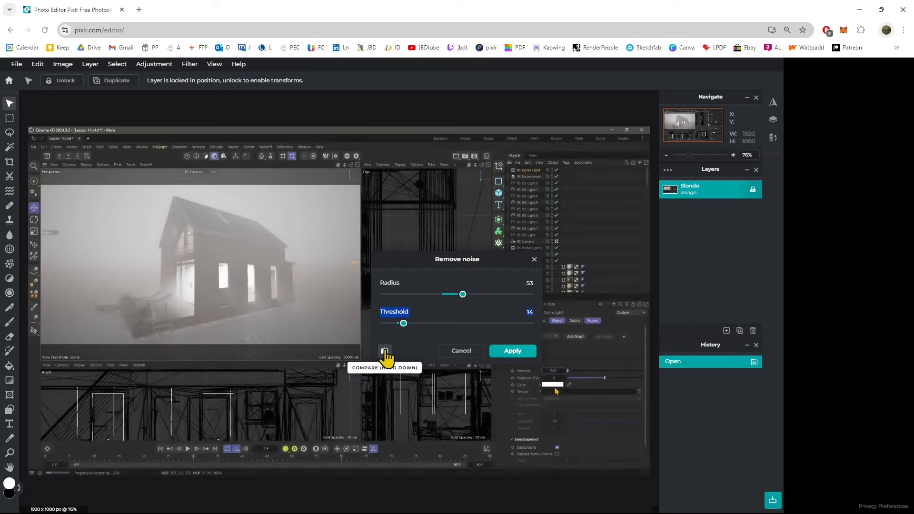
pyautogui.click(385, 351)
pyautogui.click(385, 353)
pyautogui.click(384, 352)
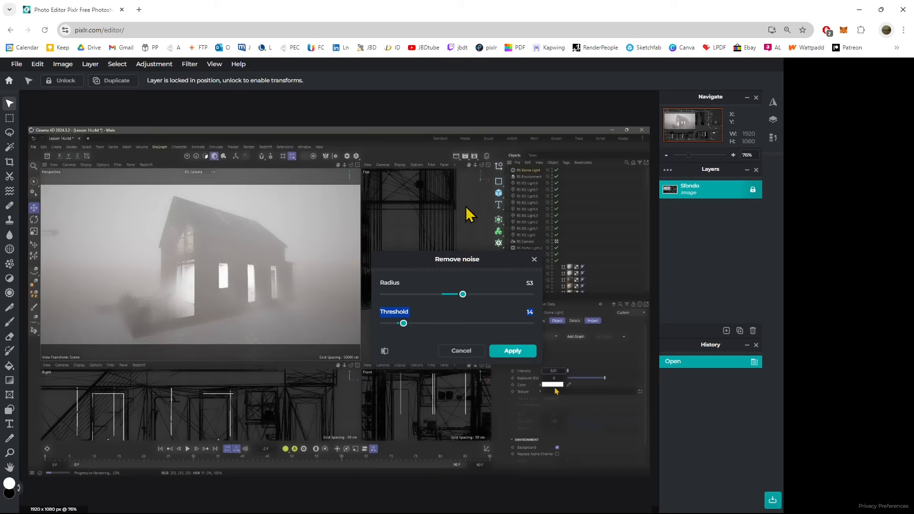
pyautogui.click(522, 352)
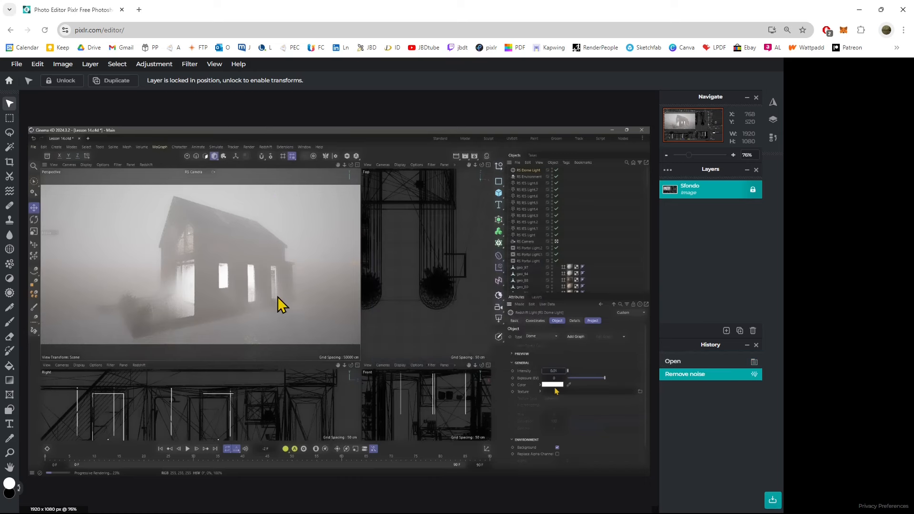
# Add a small amount of noise back onto the denoised image with the Add noise filter.
pyautogui.click(189, 65)
pyautogui.moveTo(195, 123)
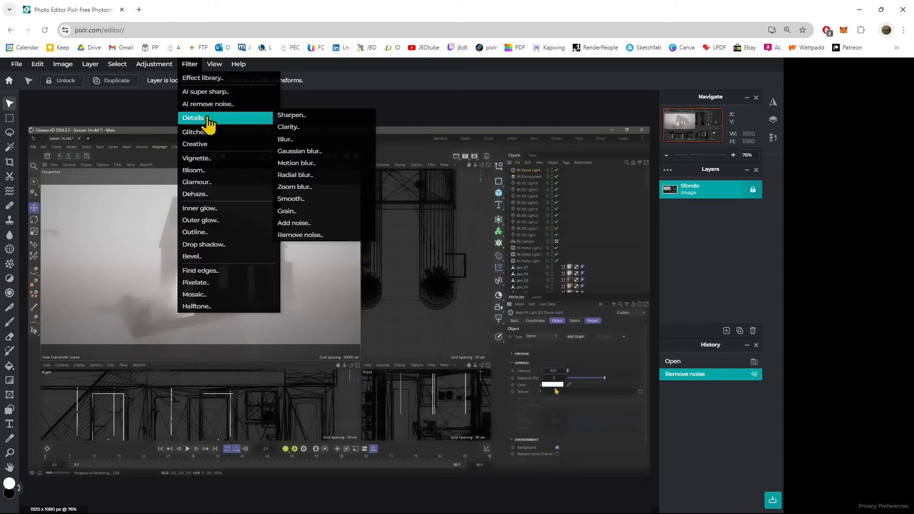
pyautogui.click(295, 227)
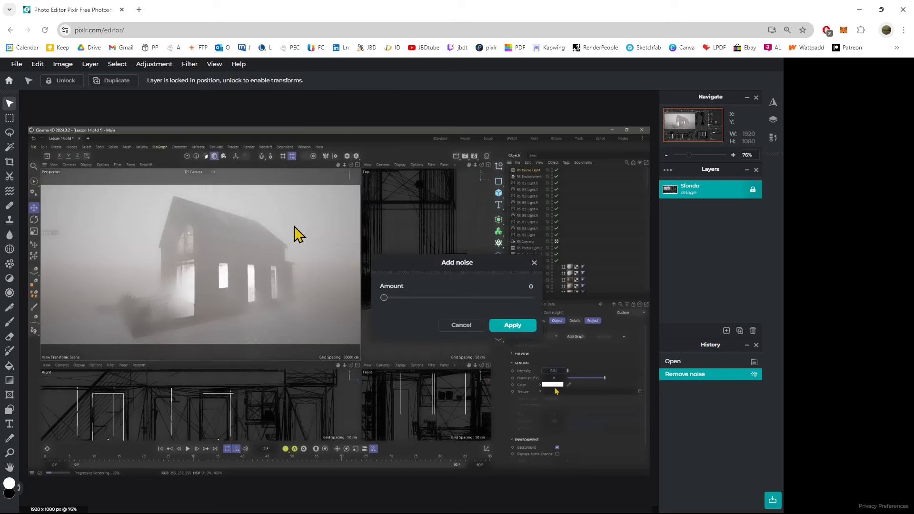
pyautogui.moveTo(387, 298)
pyautogui.mouseDown()
pyautogui.moveTo(527, 298)
pyautogui.moveTo(390, 305)
pyautogui.moveTo(421, 304)
pyautogui.moveTo(400, 307)
pyautogui.mouseUp()
pyautogui.click(410, 297)
pyautogui.moveTo(416, 306); pyautogui.dragTo(392, 310)
pyautogui.click(504, 326)
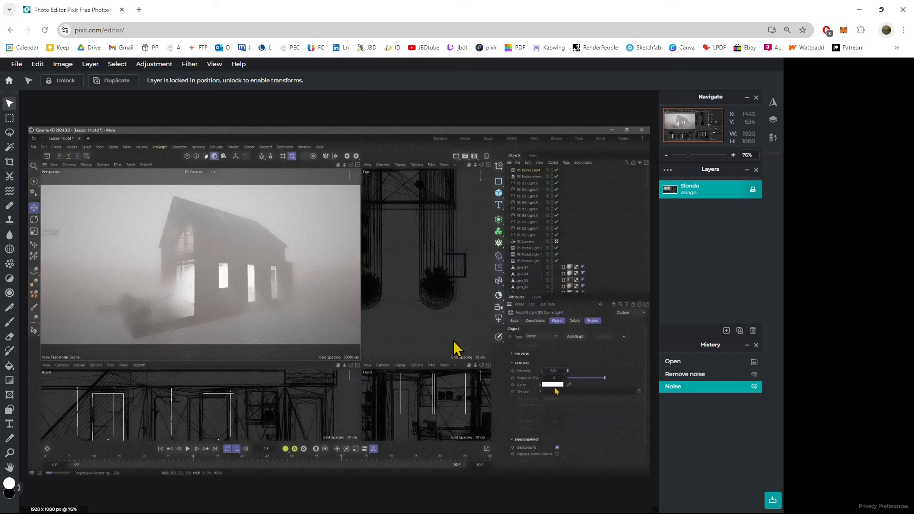